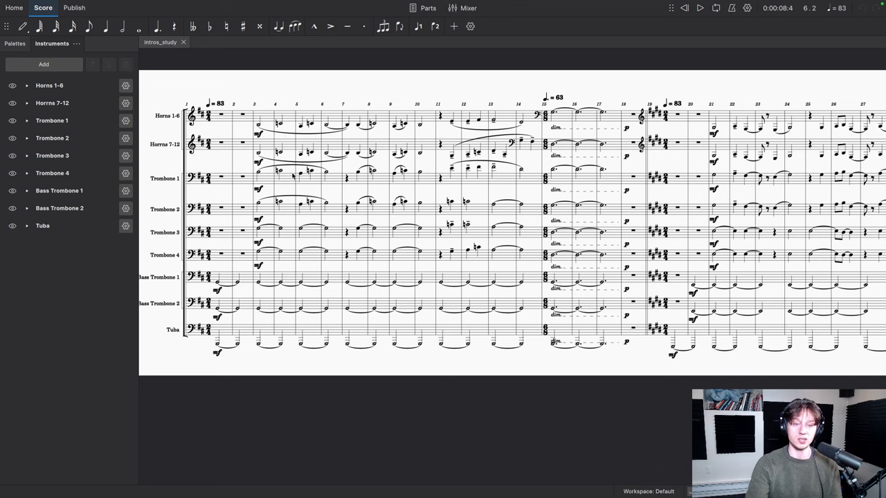
- Play the score from the first measure, then stop playback
left_click(223, 118)
key("Escape")
key("space")
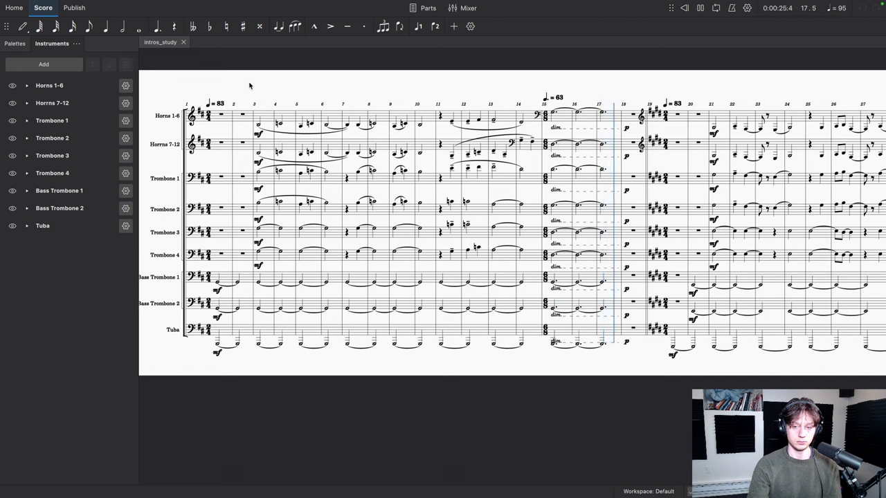
key("space")
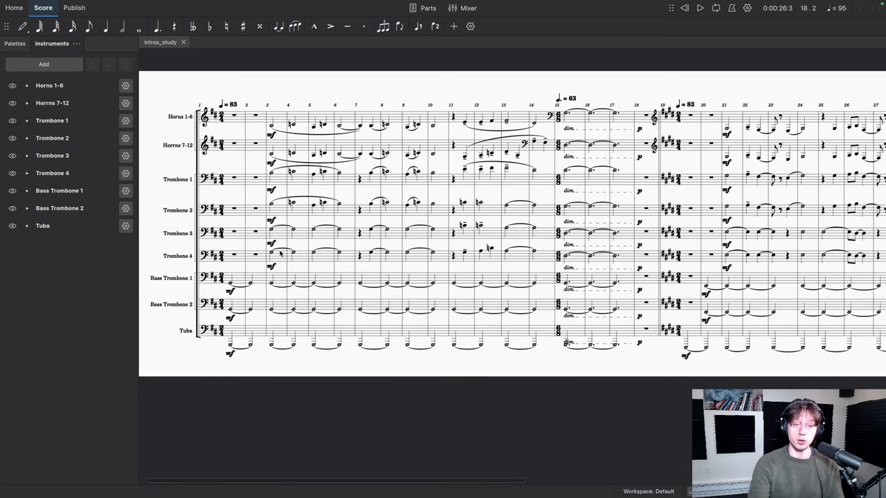
- Play measure 1 from the bass trombones down to Tuba, then inspect Bass Trombone 2's G2 half note
left_click(236, 283)
left_click(236, 331, "shift")
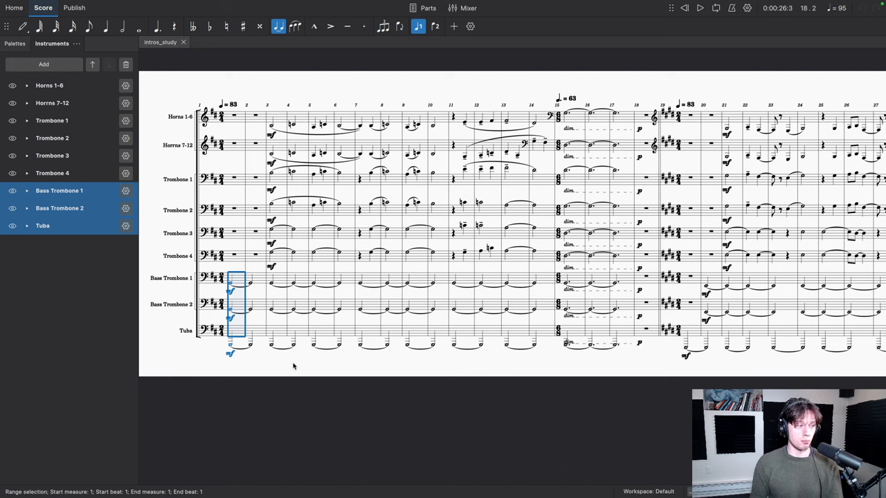
key("space")
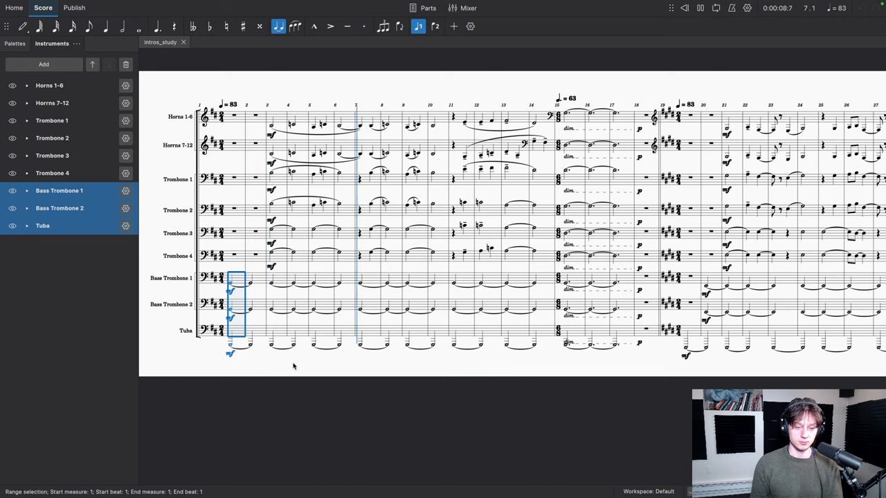
key("space")
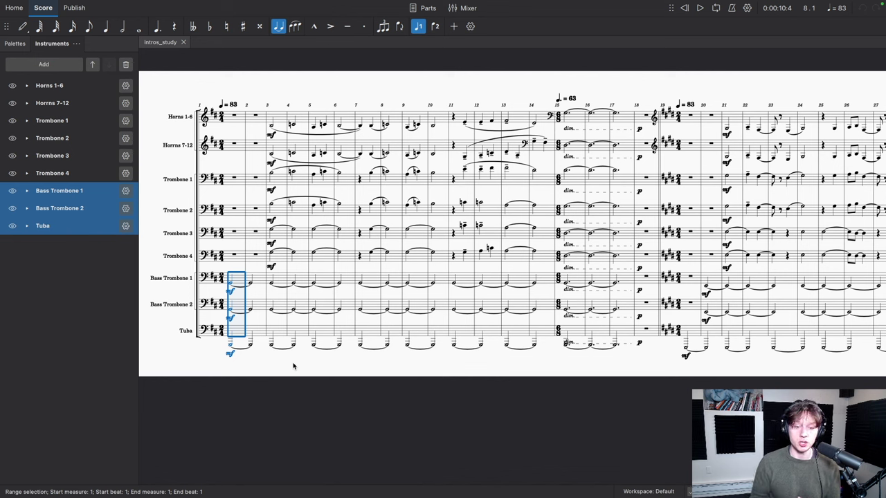
left_click(230, 310)
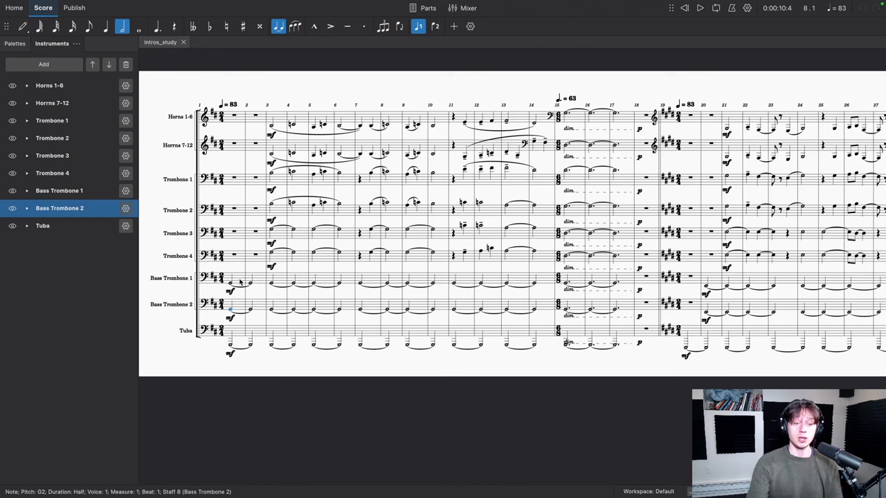
- Play measure 3 from Horns 1-6 down to Trombone 4, then clear the selection
left_click(280, 116)
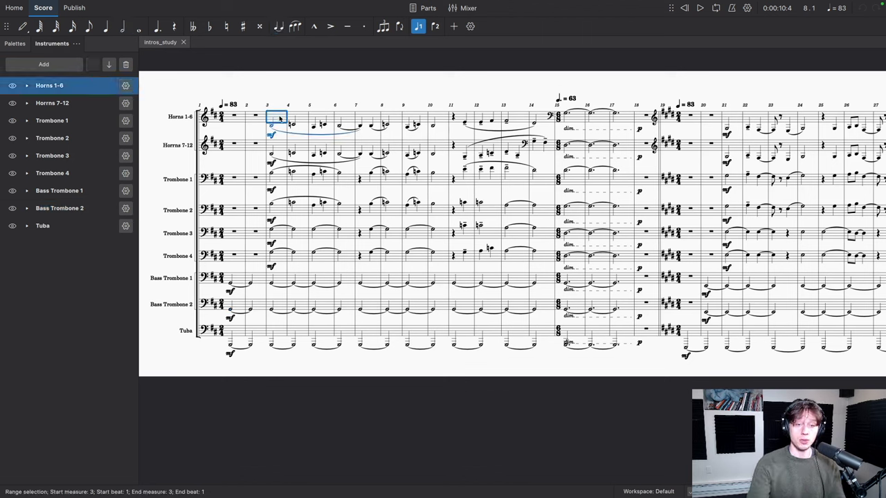
left_click(281, 257, "shift")
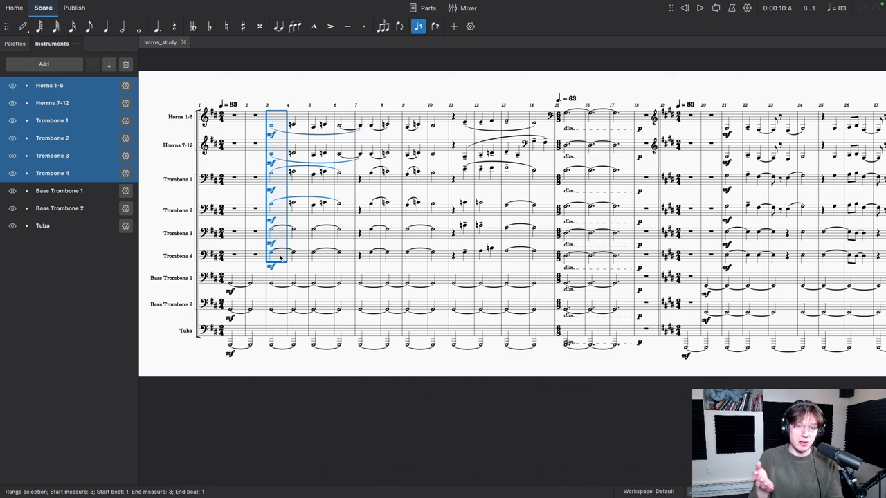
key("space")
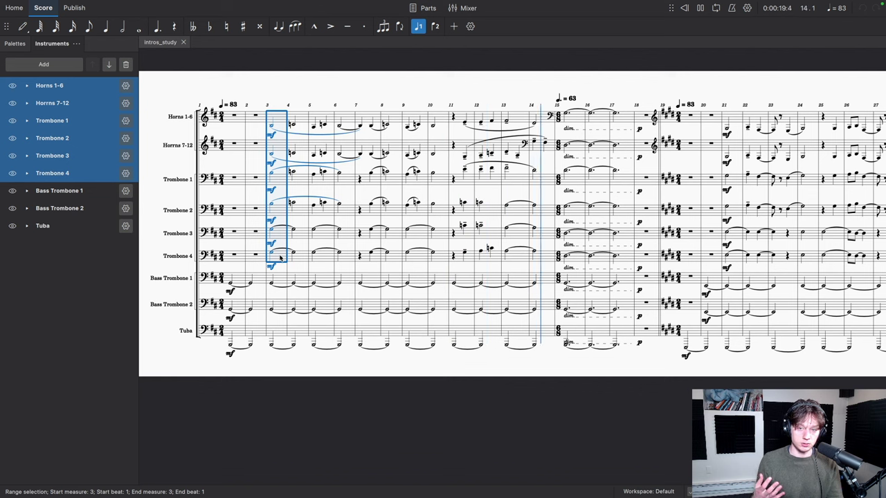
key("space")
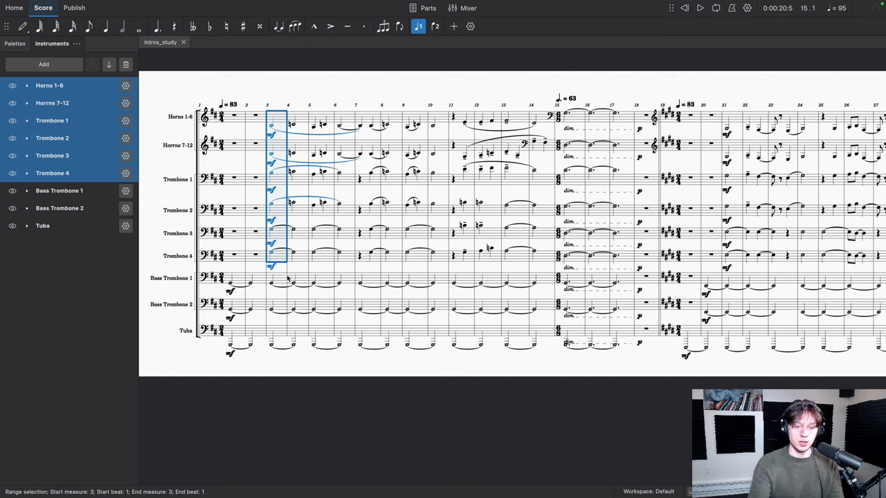
key("Escape")
- Play the whole score again from the beginning and stop
left_click(239, 257)
key("Escape")
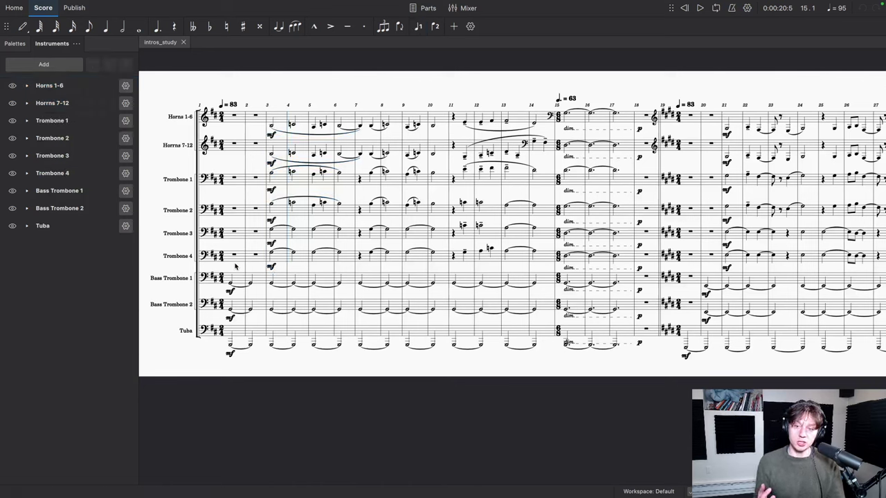
key("Home")
key("space")
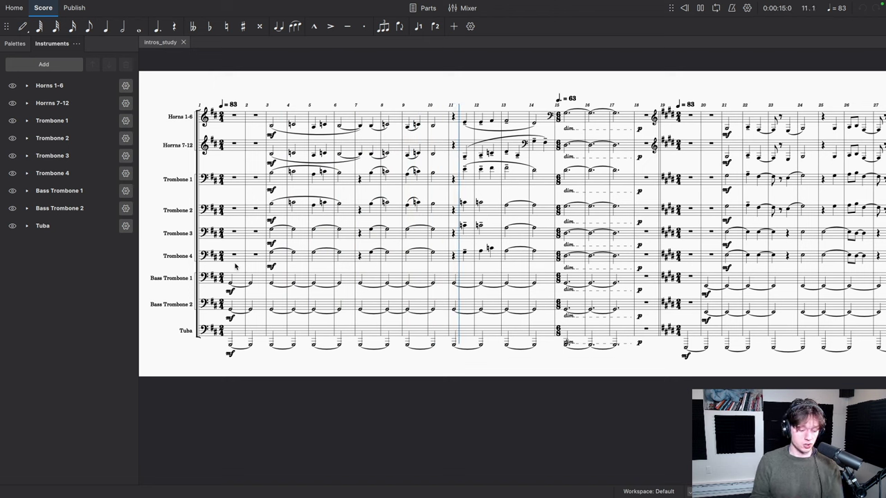
key("space")
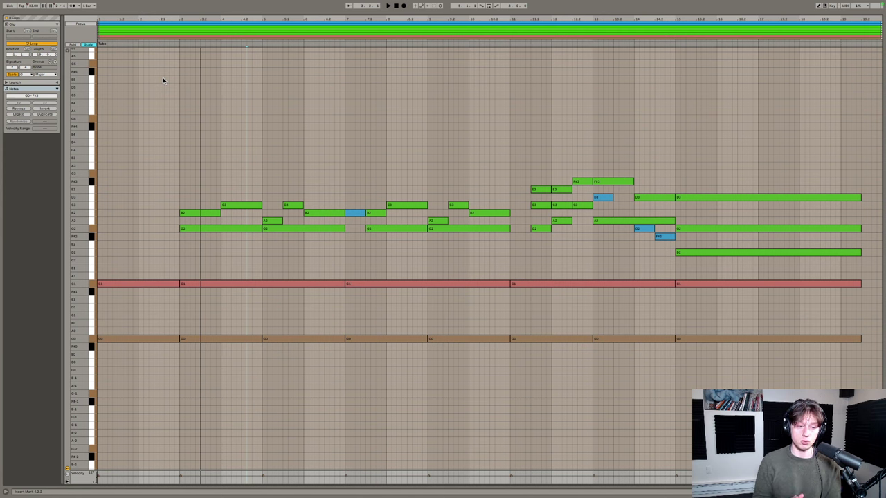
- In the piano roll, select the G0 pedal, G1 notes, and B2/C3 notes to inspect them
left_click_drag(136, 331, 862, 392)
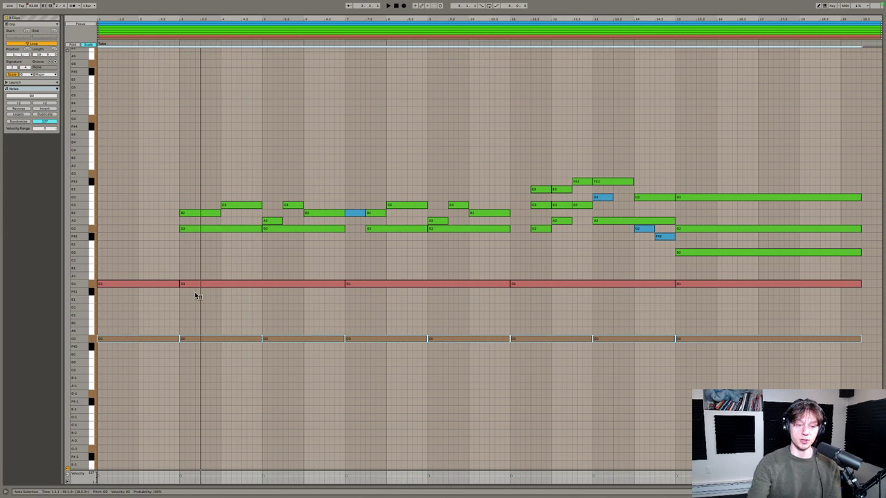
left_click_drag(136, 269, 776, 300)
left_click_drag(193, 194, 242, 214)
left_click(255, 214)
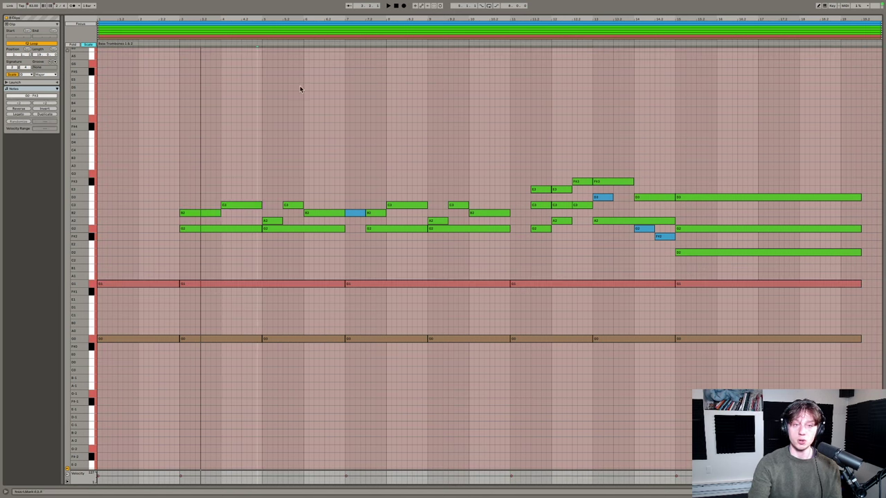
- Make Horn in F 1 the active clip with all clips' notes coloured, and enable Scale highlighting
left_click(81, 24)
left_click(126, 23)
left_click(126, 23)
left_click(127, 24)
left_click(126, 25)
left_click(127, 26)
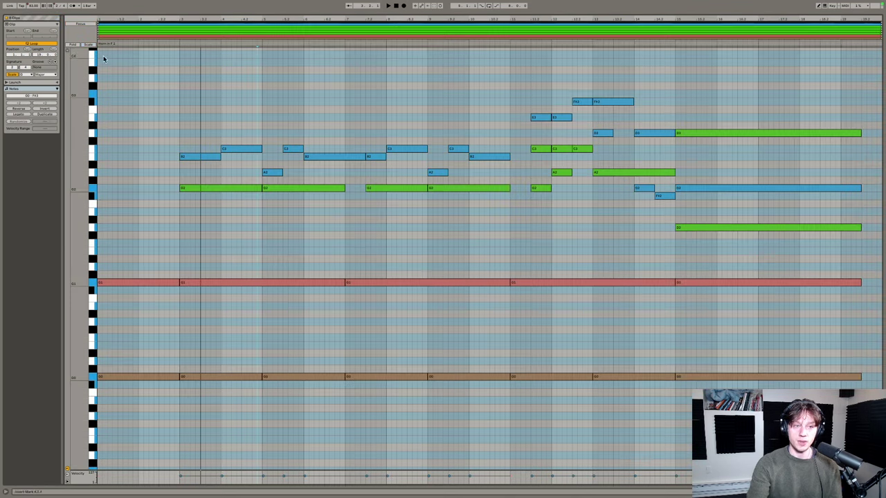
left_click(88, 44)
- Select the low pedal notes, then the horn and trombone notes, then the whole opening chord
scroll(131, 71, "down", 1)
scroll(249, 118, "up", 1)
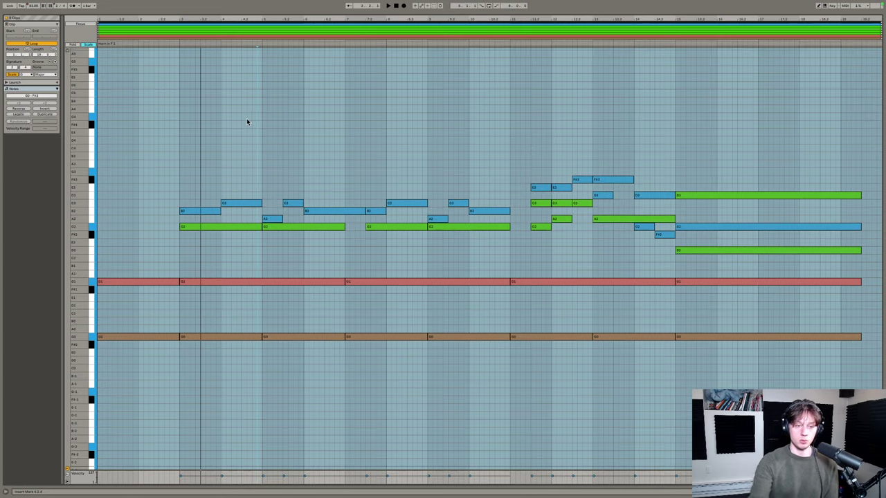
left_click_drag(129, 252, 724, 395)
left_click(188, 198)
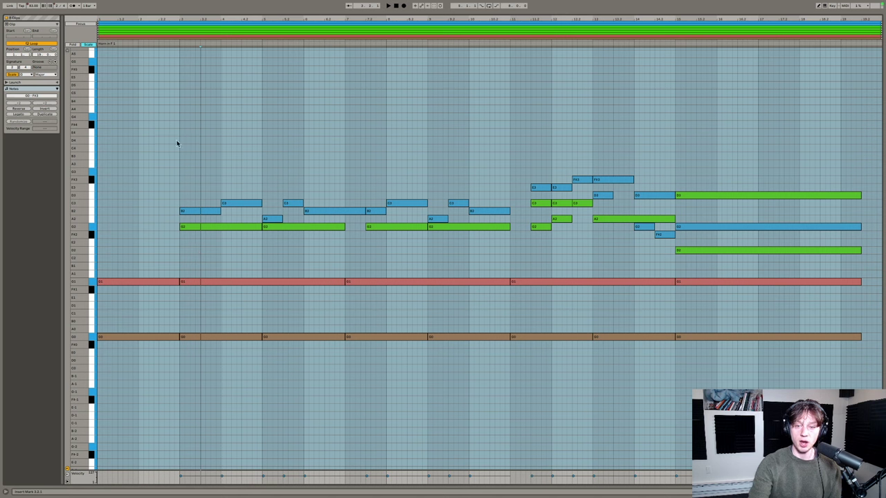
left_click_drag(170, 128, 705, 254)
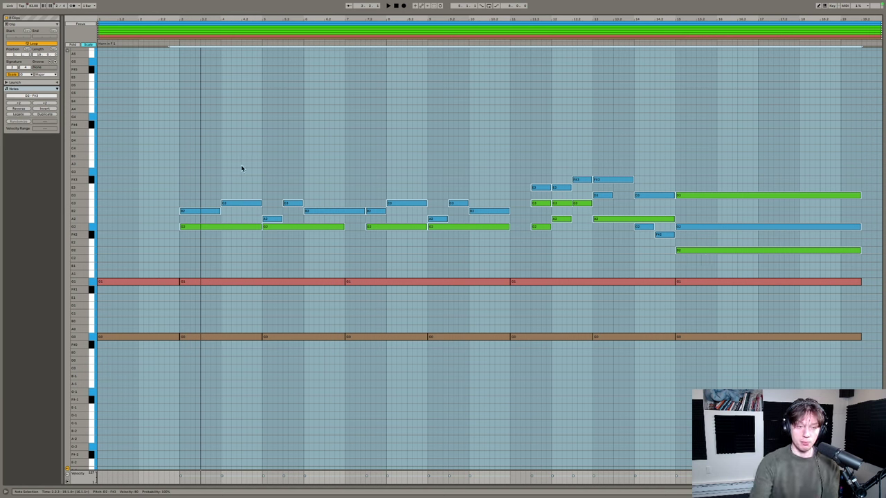
left_click_drag(192, 182, 187, 360)
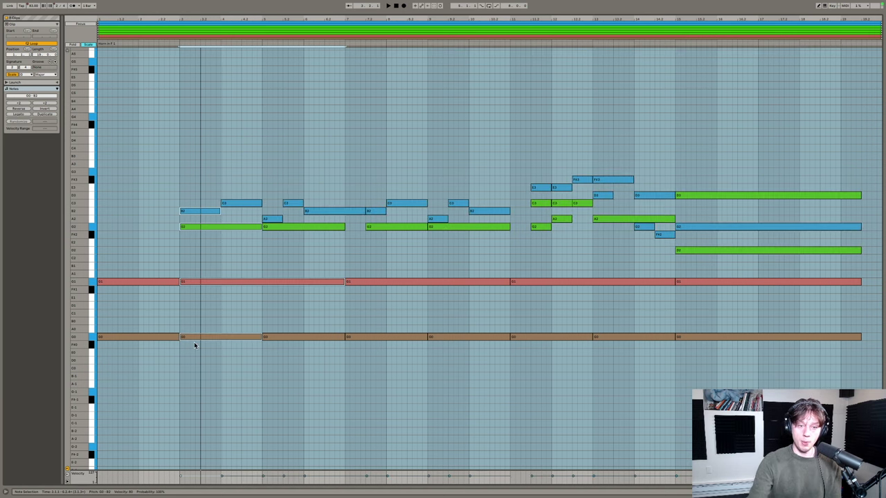
- Inspect the opening notes one by one: C3, B2, G2, A2, then B2 with G2
left_click(229, 238)
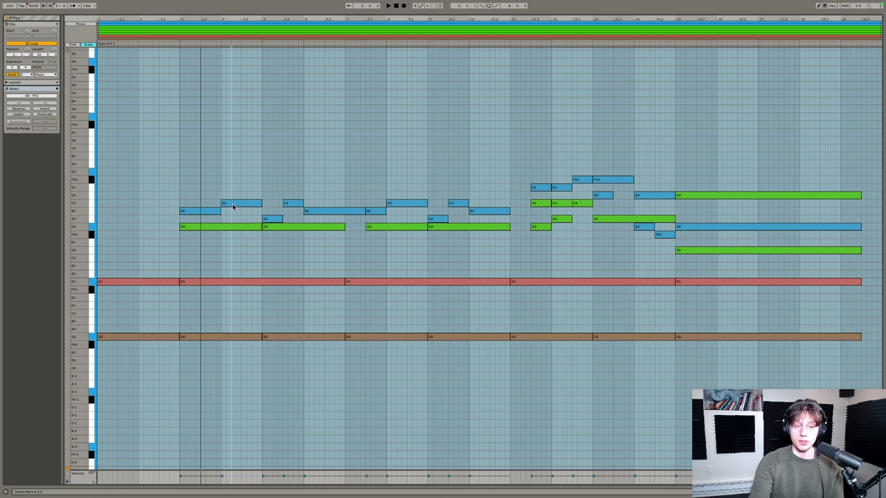
left_click(229, 203)
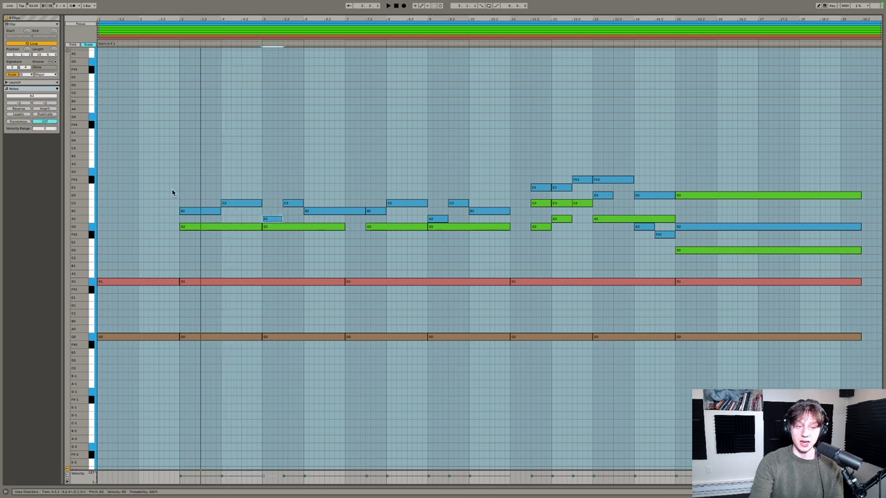
left_click_drag(176, 184, 202, 215)
left_click(236, 227)
left_click_drag(272, 210, 270, 239)
left_click(292, 205)
left_click_drag(321, 192, 325, 236)
- Select the early phrase notes, then the first chord of blue and green notes
left_click_drag(213, 158, 481, 395)
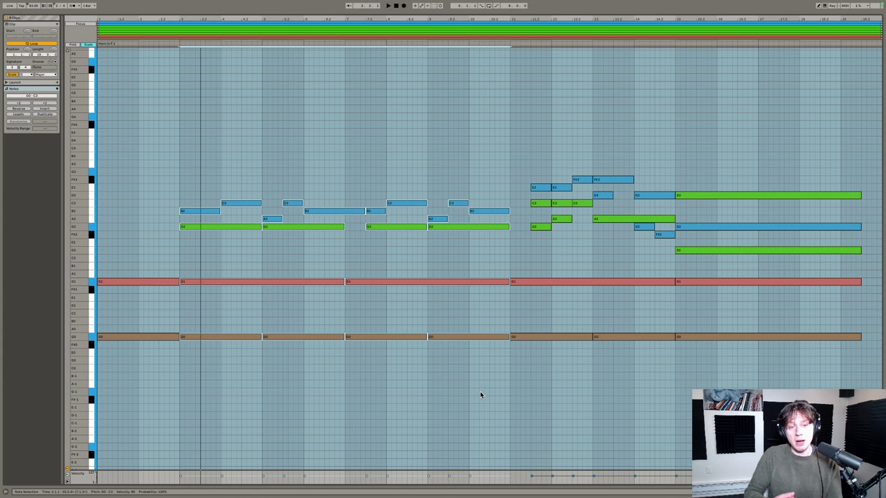
left_click_drag(200, 184, 262, 207)
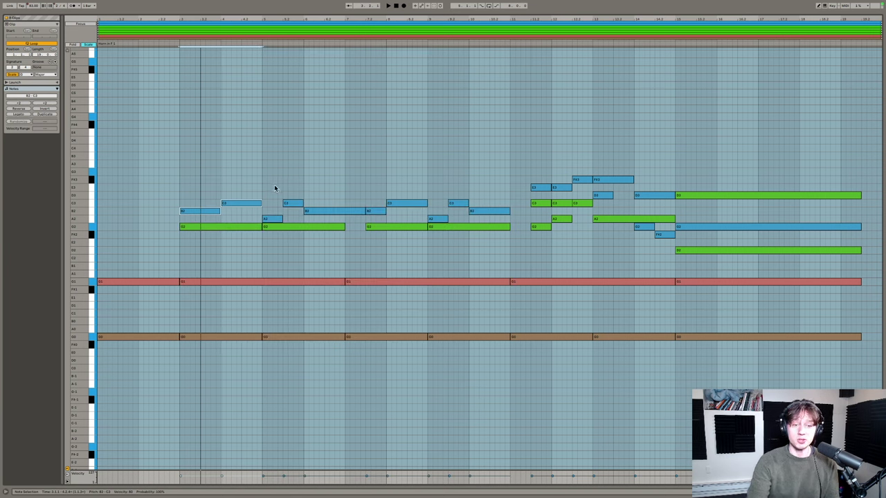
left_click(277, 189)
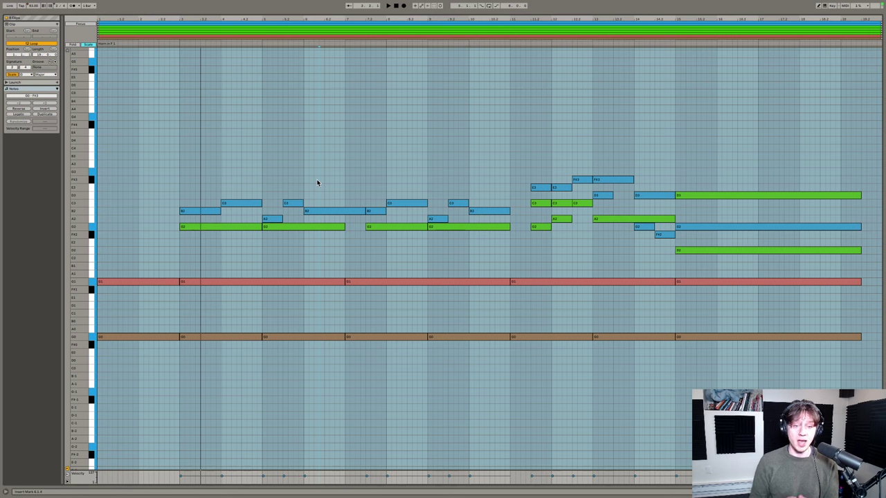
left_click_drag(176, 154, 479, 242)
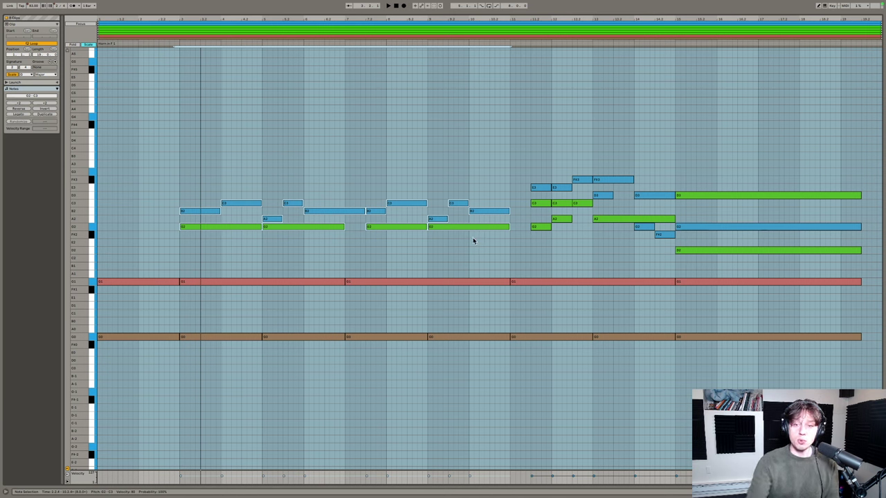
- Step through the E3-C3-G2, E3-C3-A2 and F#3-D3-A2 chords up to bar 13
left_click_drag(520, 157, 539, 230)
left_click_drag(560, 166, 562, 222)
left_click_drag(582, 143, 584, 216)
left_click_drag(578, 158, 579, 213)
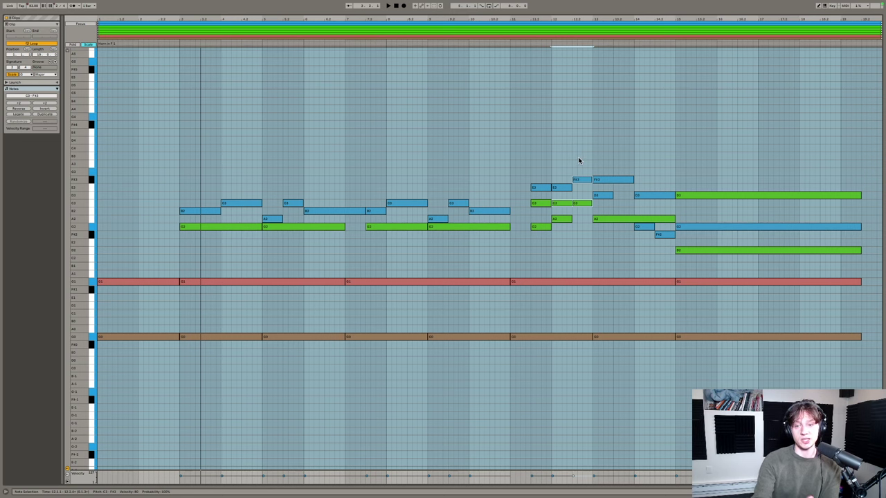
left_click_drag(576, 157, 604, 231)
left_click(603, 231)
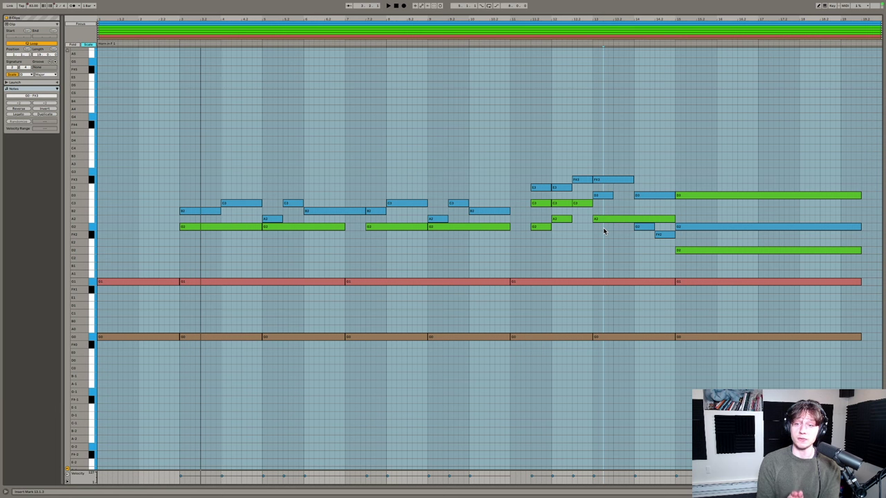
- Select the bar 15 notes, the sustained final chord, and the red and brown pedal notes
left_click_drag(651, 180, 689, 291)
left_click_drag(704, 152, 704, 376)
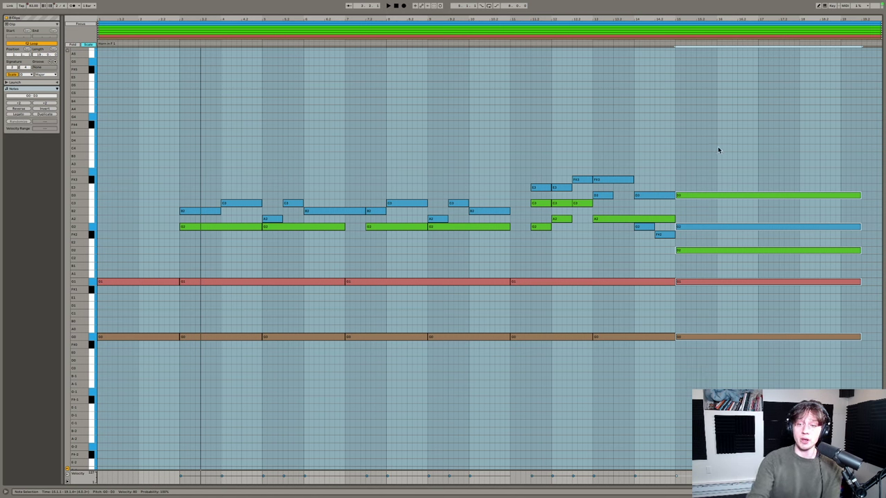
left_click_drag(718, 148, 701, 379)
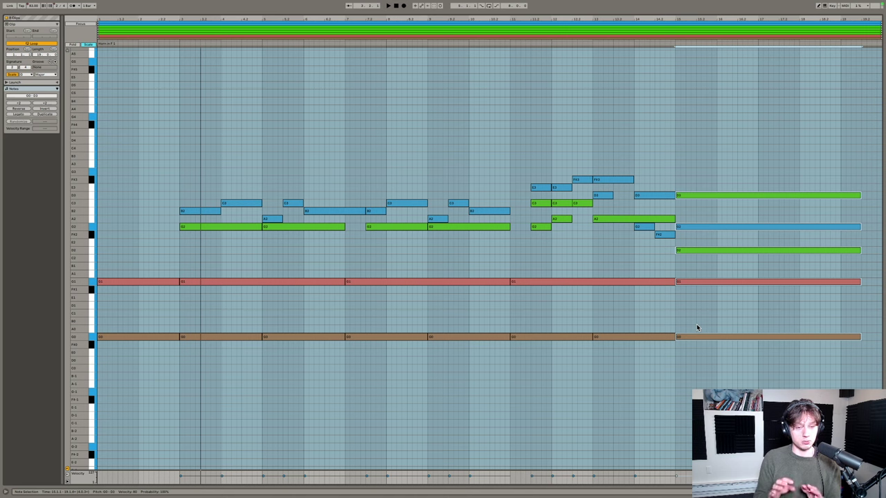
left_click_drag(133, 268, 743, 392)
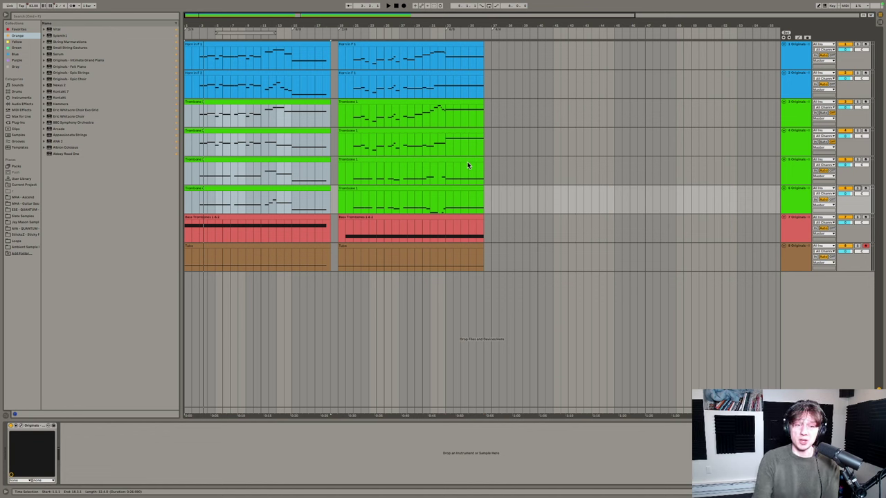
- Open the Horn in F 1 clip and select its notes around bars 12-13, then its opening notes
left_click(256, 201)
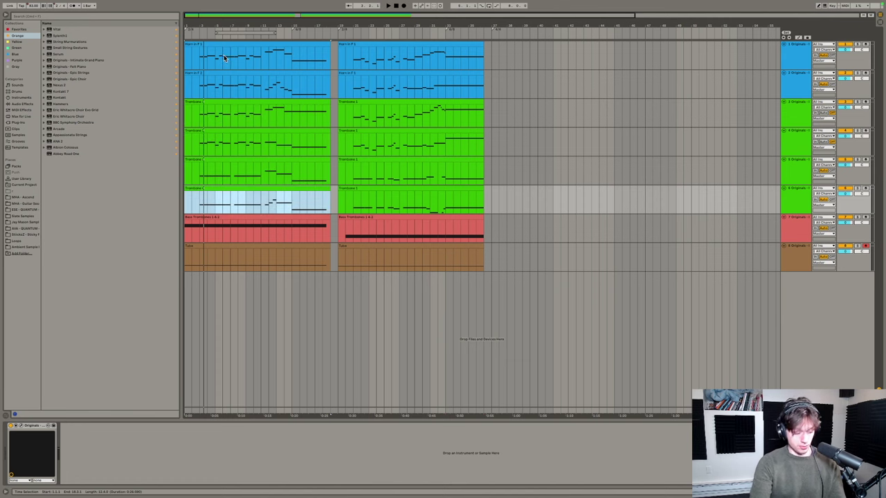
double_click(227, 45)
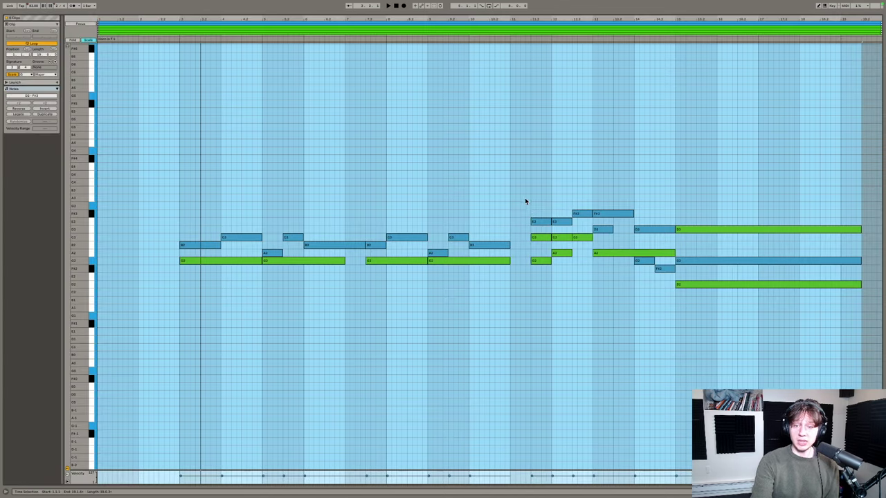
left_click_drag(524, 200, 587, 277)
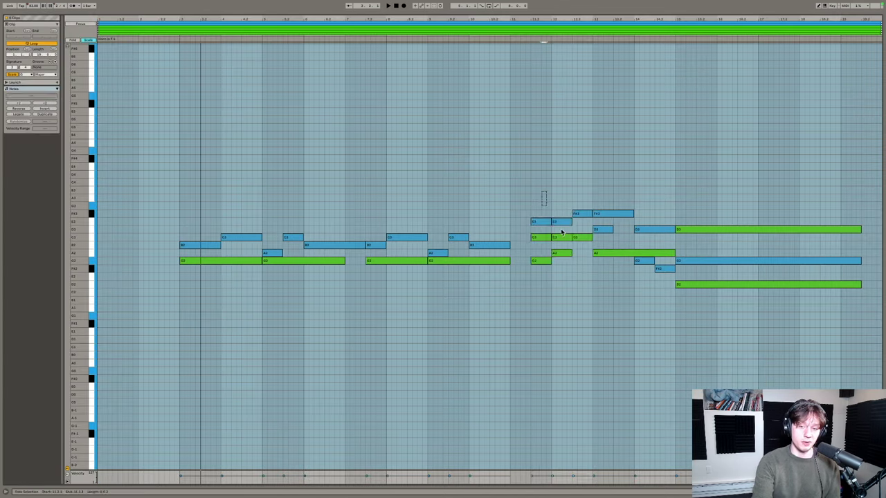
left_click_drag(566, 237, 592, 267)
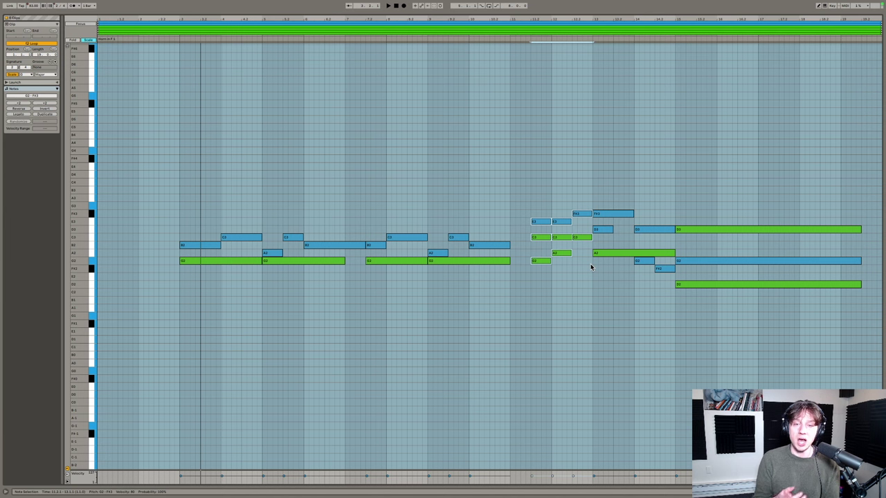
left_click_drag(178, 183, 470, 303)
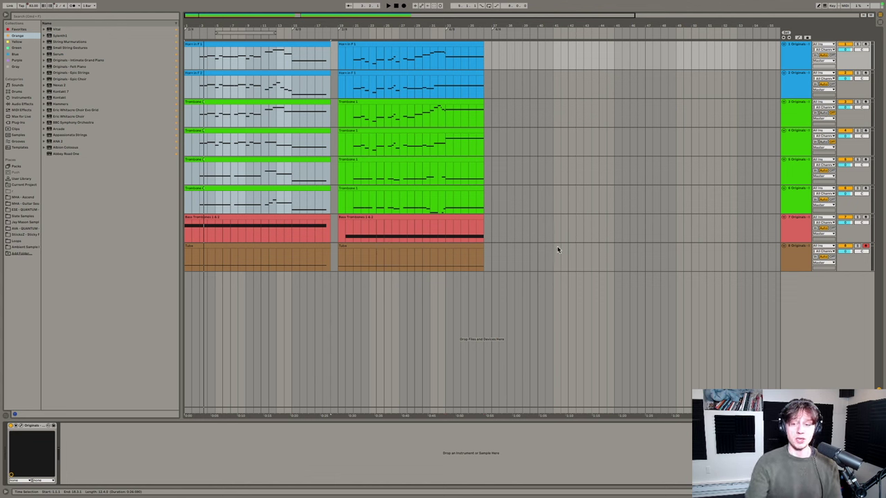
- Open the Tuba clip and highlight the scale with root E
double_click(351, 244)
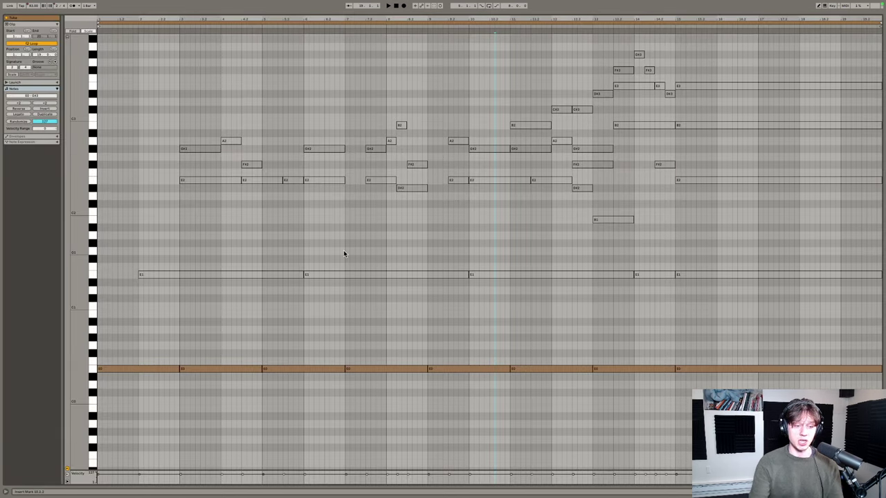
left_click(14, 74)
left_click(26, 74)
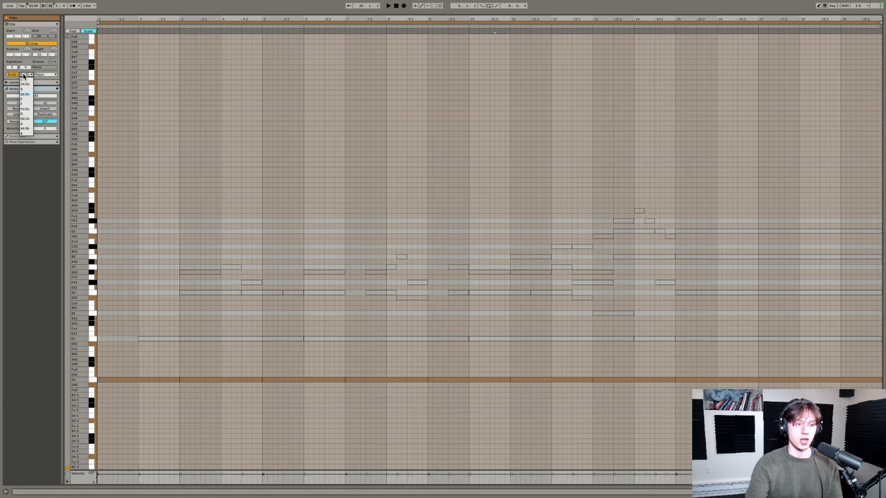
left_click(31, 101)
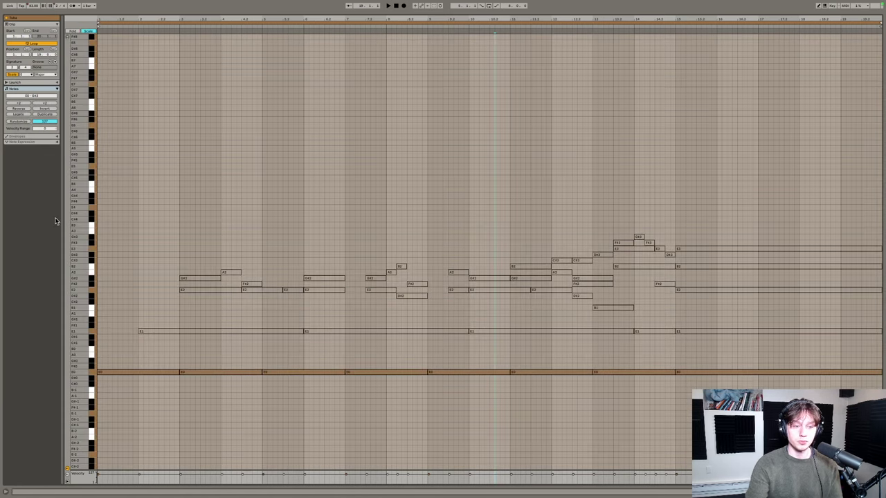
- Make the piano roll rows taller and select the E0 pedal notes
left_click_drag(69, 264, 83, 264)
scroll(167, 248, "down", 3)
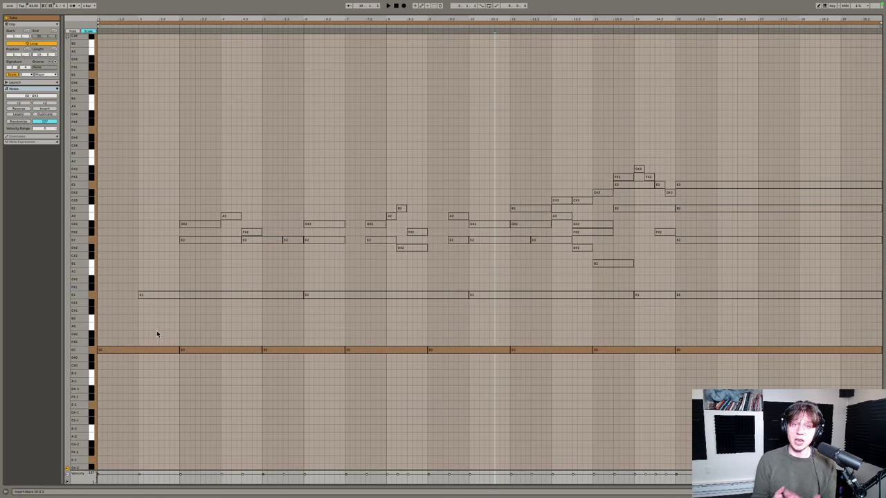
left_click_drag(153, 329, 855, 377)
left_click_drag(143, 330, 637, 401)
- Select the tuba's E0 pedal notes, then activate the row of E1 notes
left_click(685, 350)
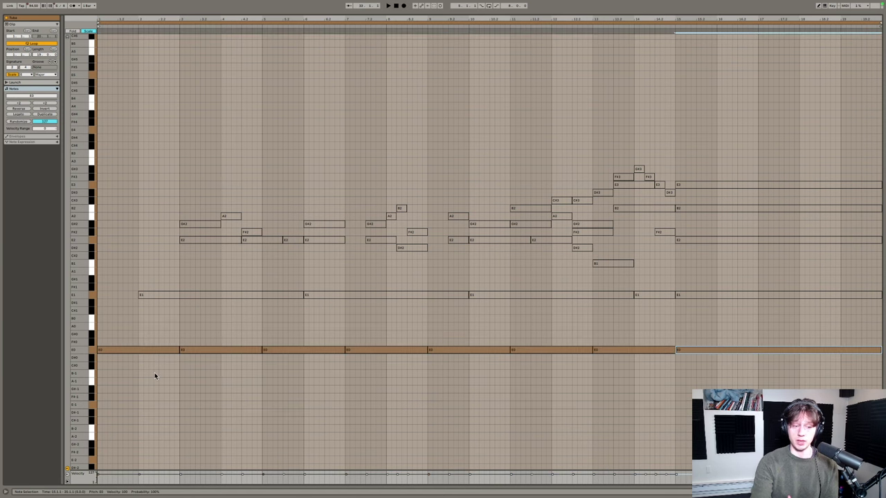
left_click_drag(156, 331, 580, 360)
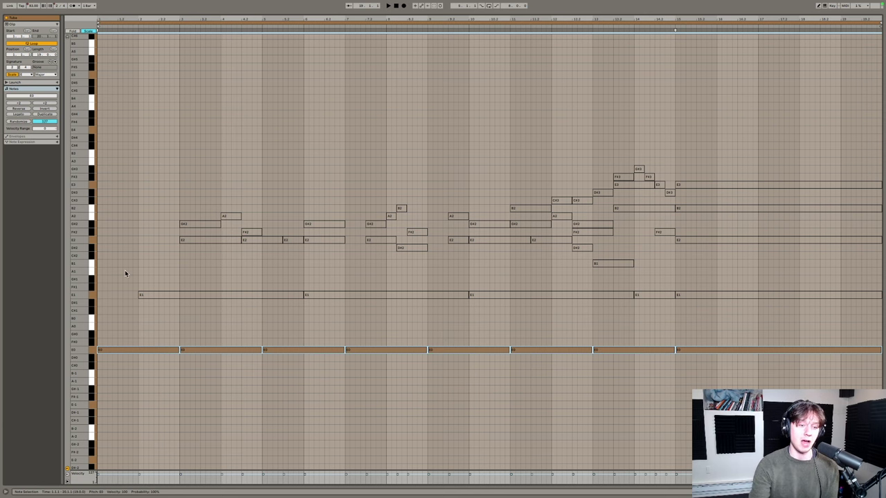
left_click_drag(125, 273, 770, 305)
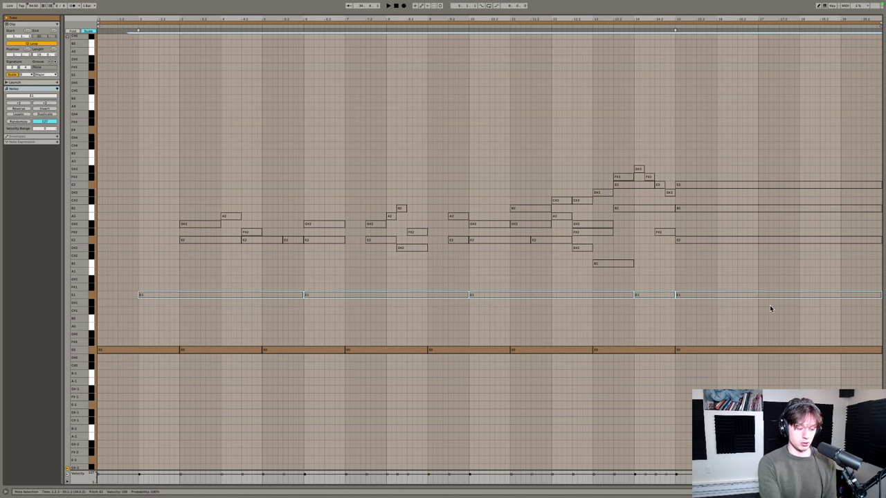
left_click(770, 309)
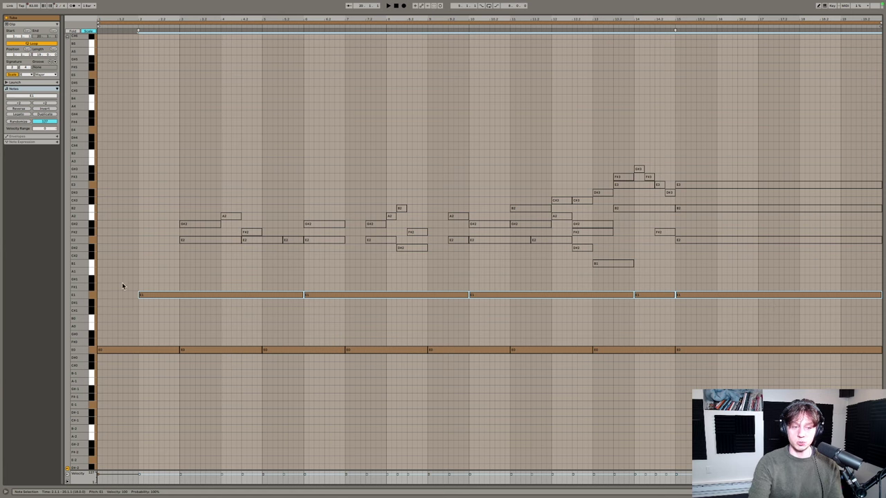
- Nudge the E1 notes one step later and back, then play the passage
left_click_drag(122, 282, 586, 406)
left_click(583, 406)
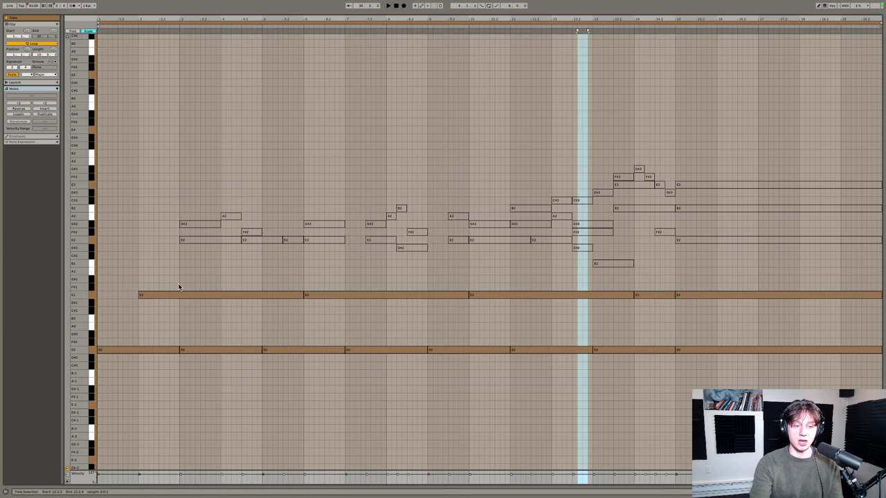
left_click_drag(179, 286, 821, 302)
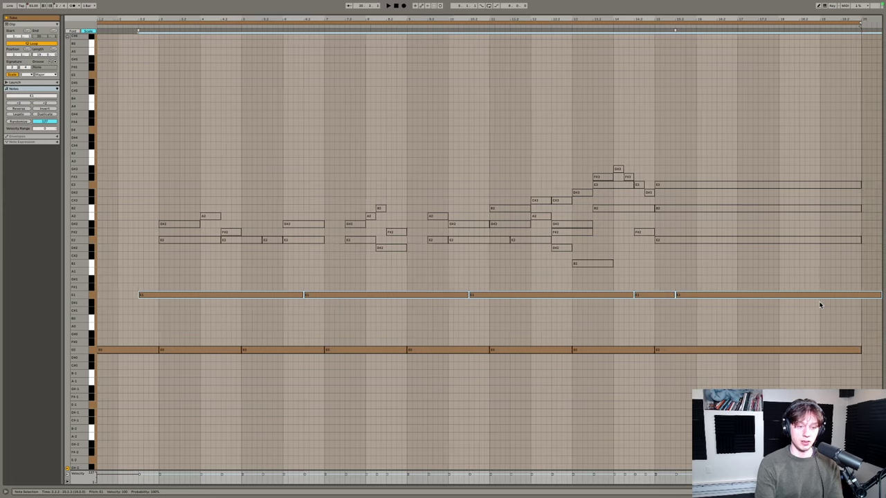
scroll(821, 304, "left", 2)
key("Right")
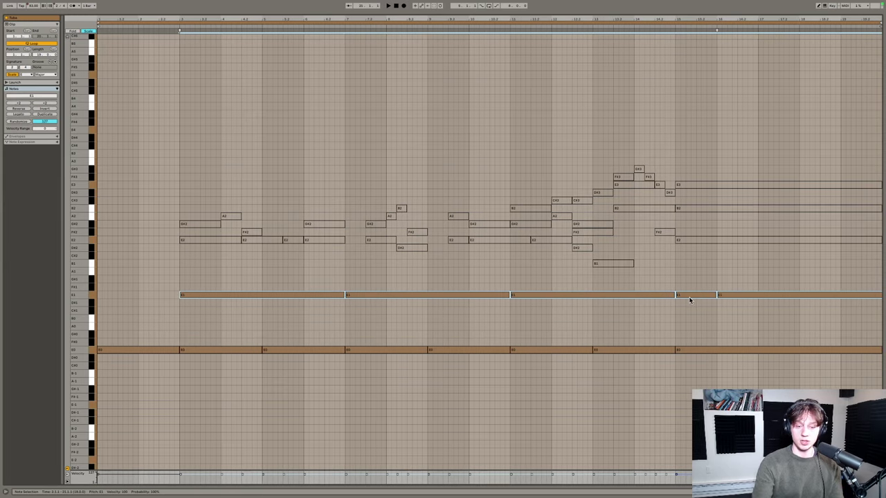
key("Left")
key("Left")
key("Left")
key("Left")
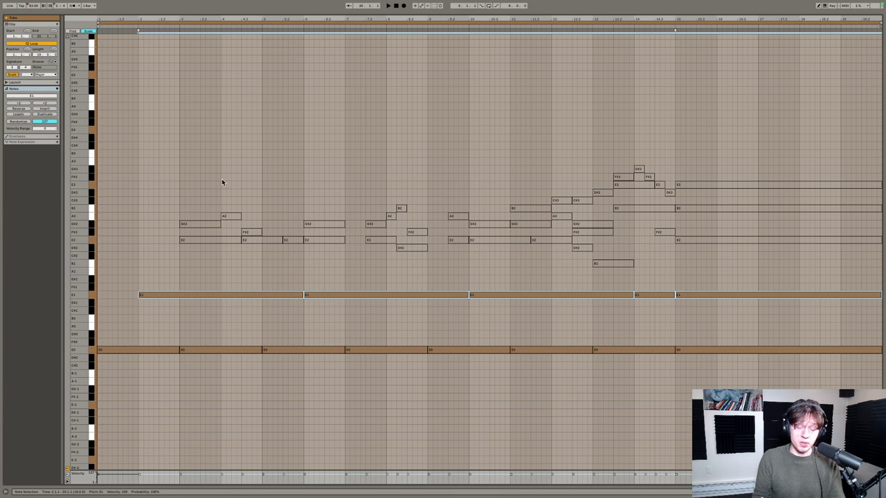
key("space")
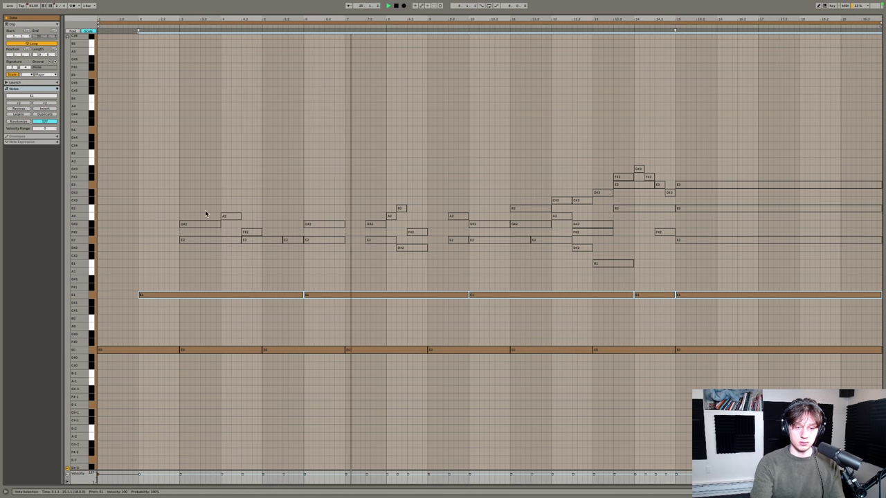
left_click(196, 278)
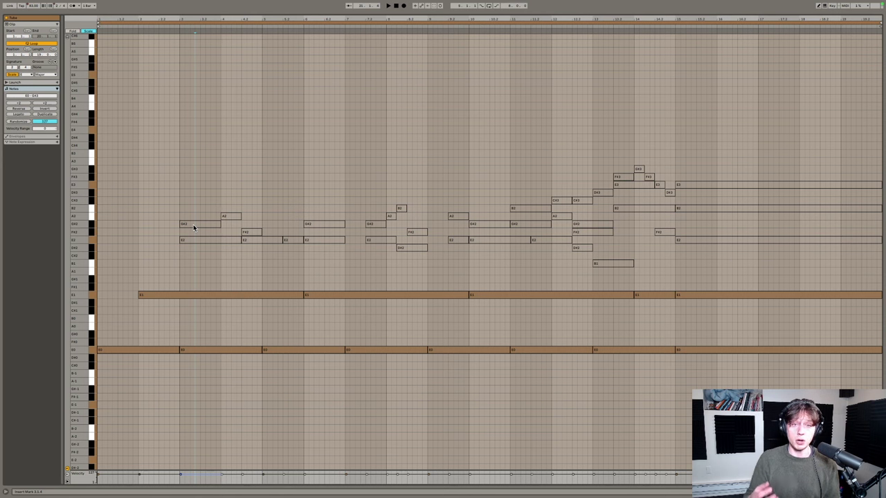
- Reactivate the G#2, A2 and upper melody notes, then play the clip
left_click_drag(194, 229, 235, 222)
left_click(505, 142)
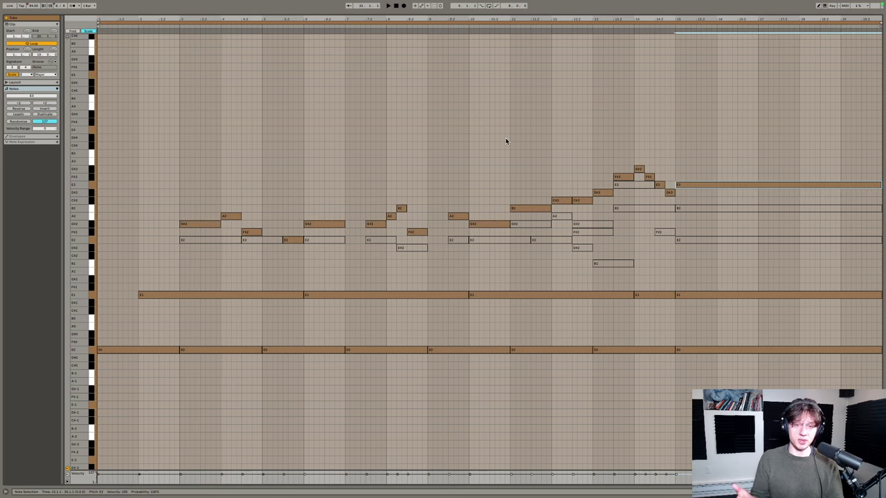
key("space")
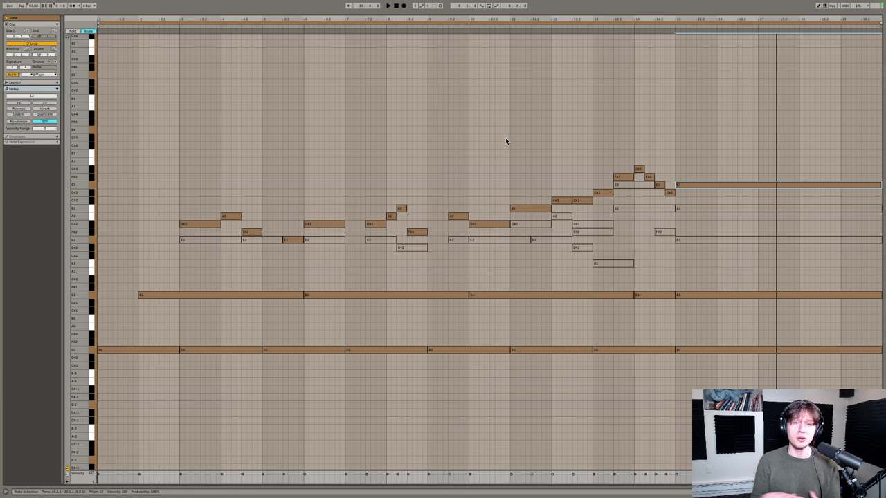
- Activate the muted E2 notes in the opening bars and the following D#2 note
left_click_drag(207, 247, 242, 246)
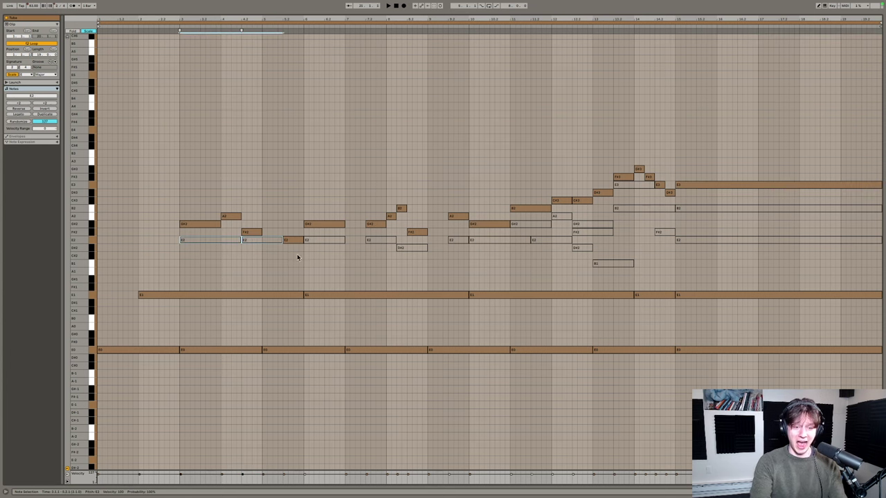
key("0")
left_click(329, 244)
key("0")
left_click(387, 240)
key("0")
left_click(408, 248)
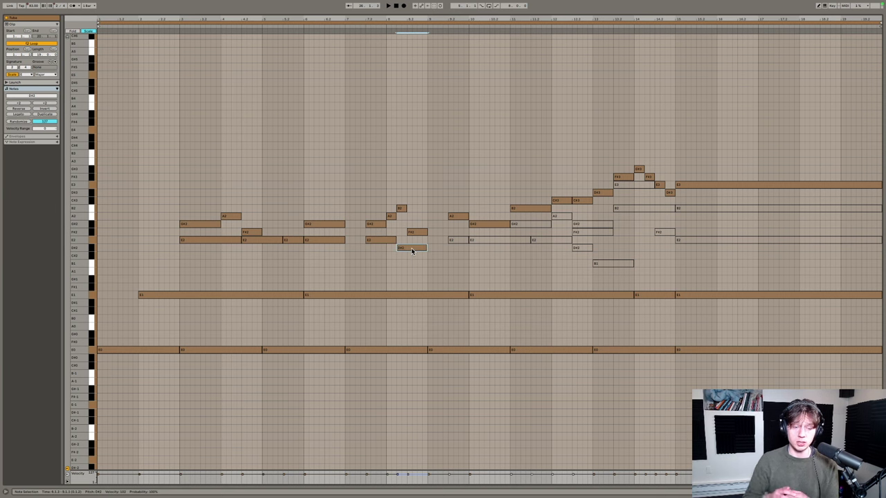
key("0")
- Activate the remaining G#3, F#3, D#2, B1 notes and the final B2, F#2, E2 notes
left_click(212, 241)
left_click(275, 247)
left_click_drag(291, 246, 314, 242)
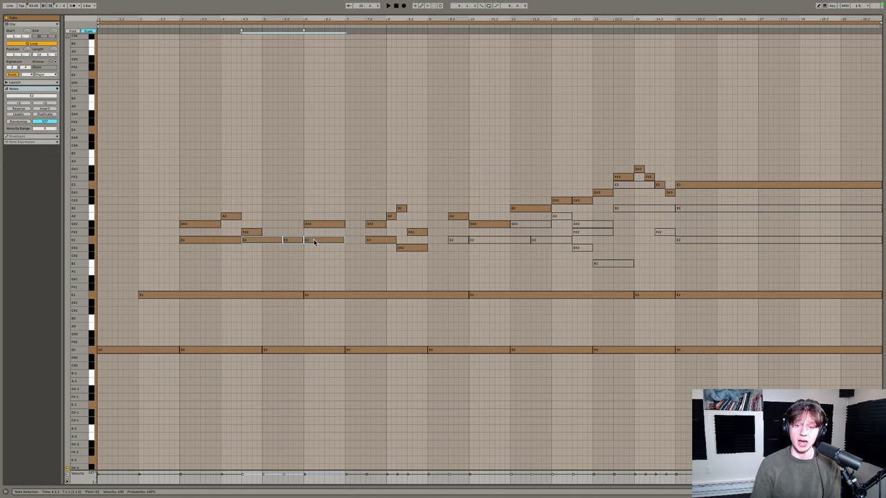
left_click_drag(448, 248, 619, 286)
key("0")
key("0")
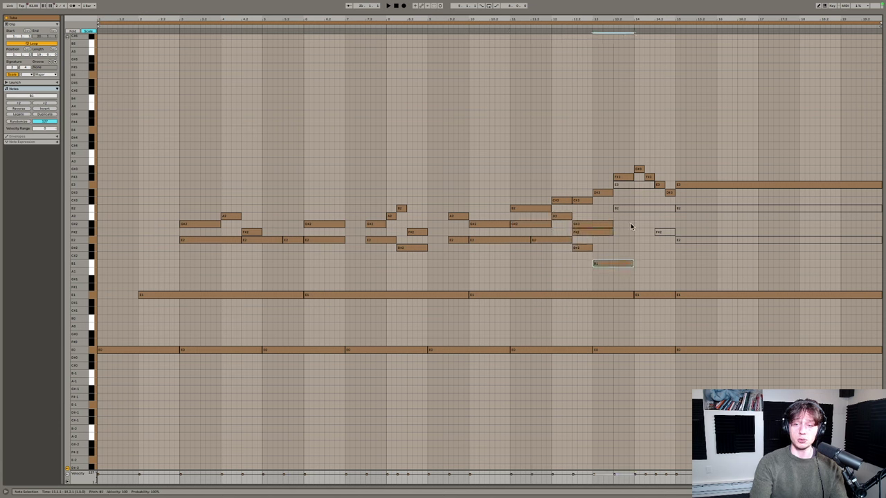
left_click_drag(627, 203, 685, 243)
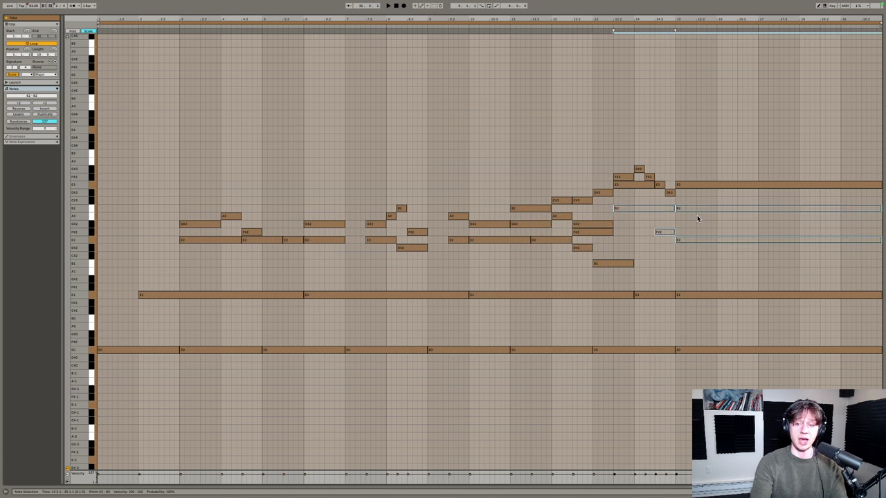
key("0")
left_click(693, 225)
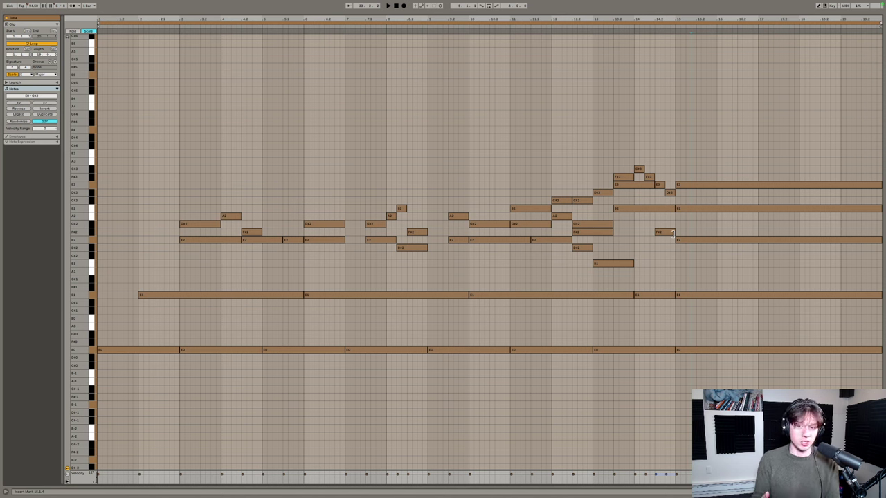
key("space")
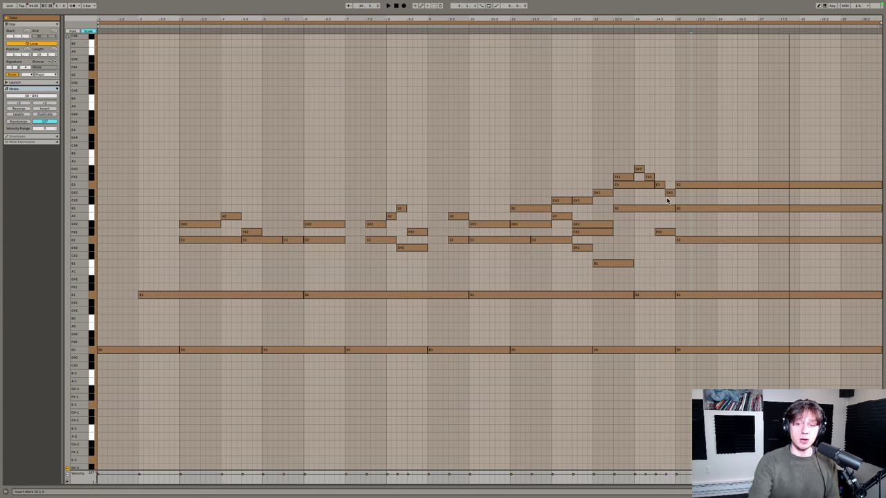
left_click(685, 184)
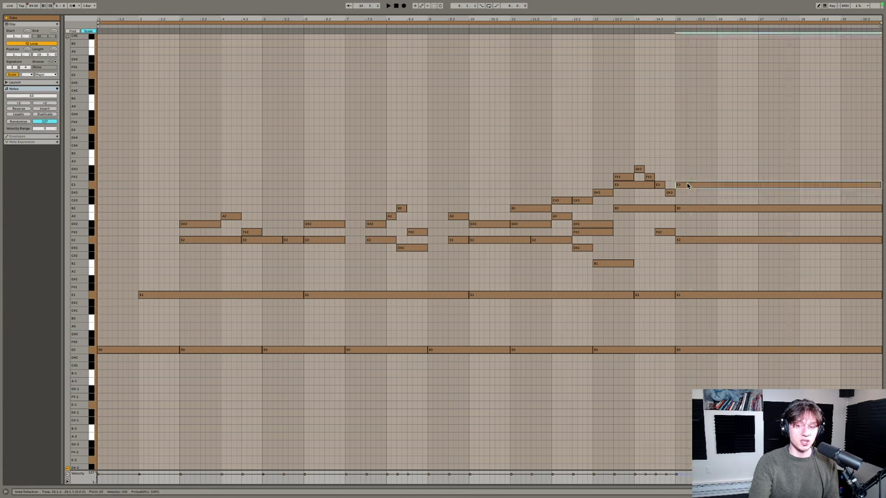
left_click(692, 240)
left_click(682, 184)
left_click(684, 207)
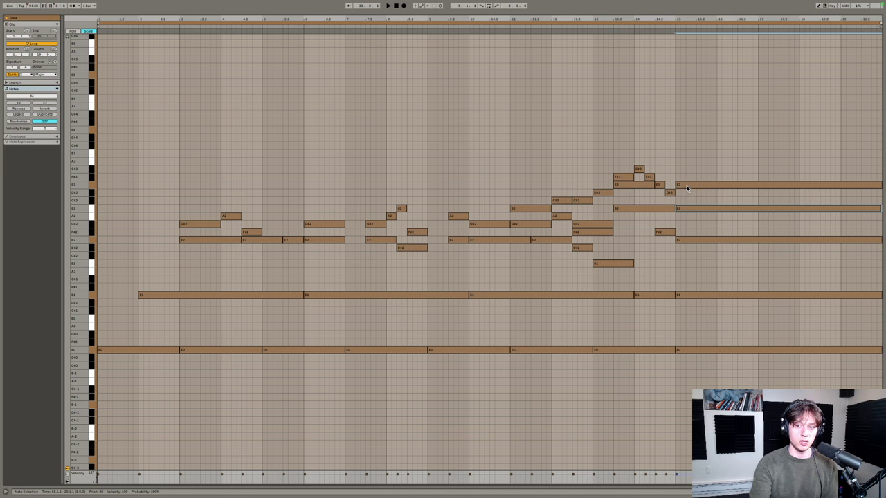
left_click(686, 185)
left_click(686, 209)
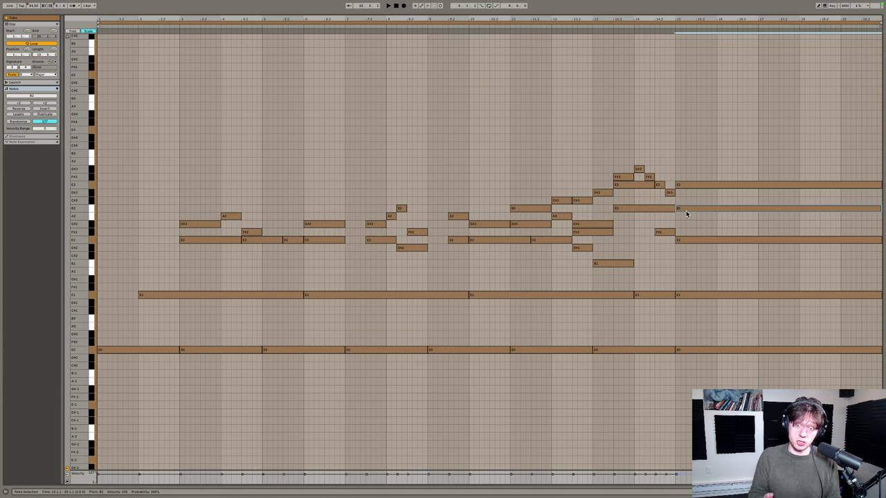
left_click(495, 131)
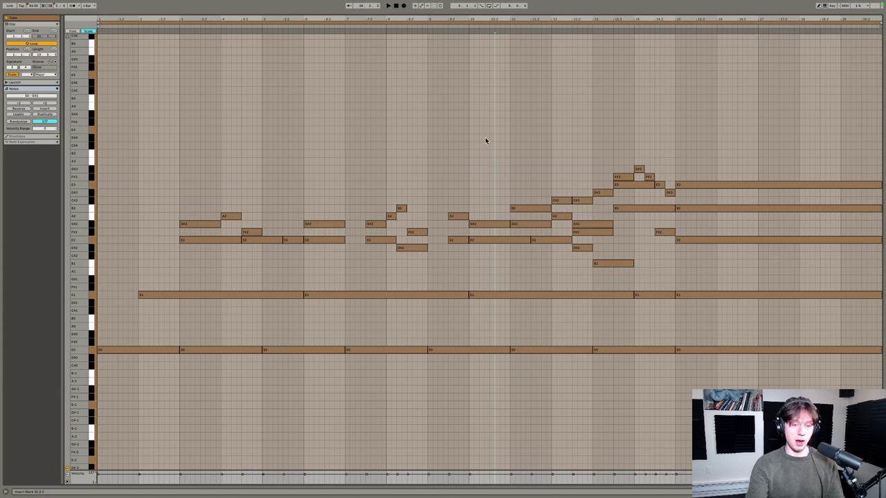
key("Tab")
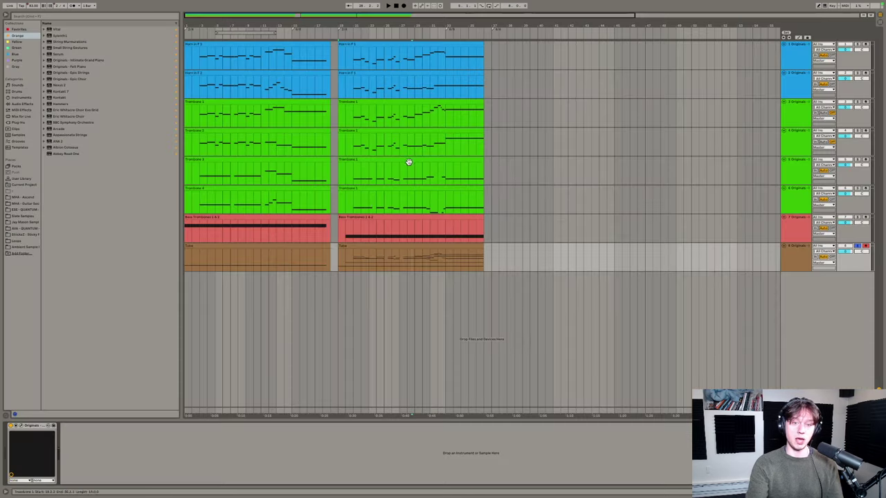
double_click(378, 249)
left_click_drag(186, 117, 779, 309)
key("Tab")
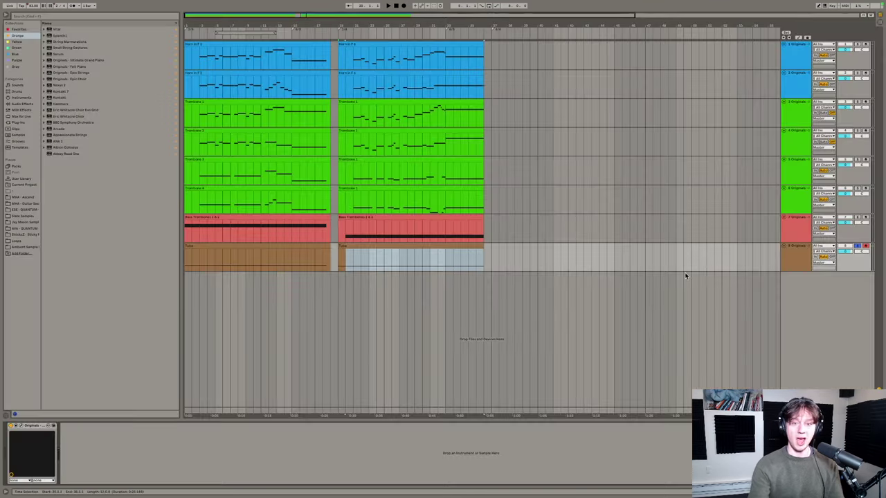
left_click(386, 246)
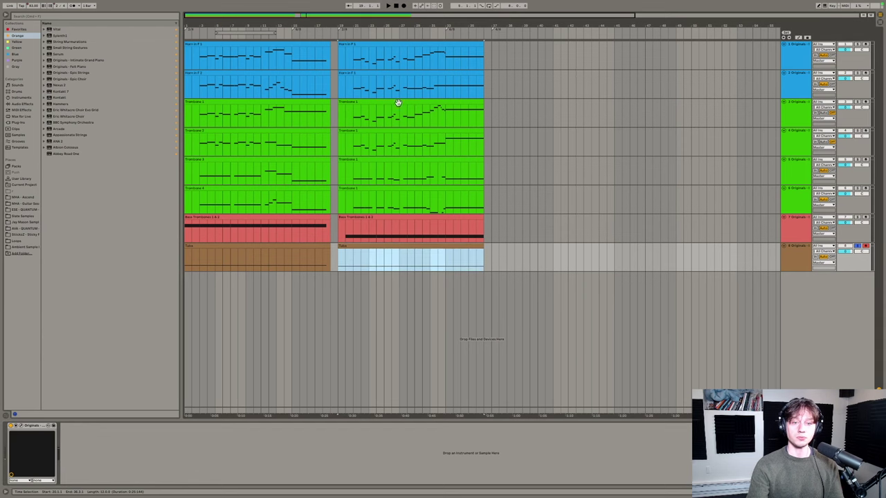
left_click(372, 41, "shift")
key("Tab")
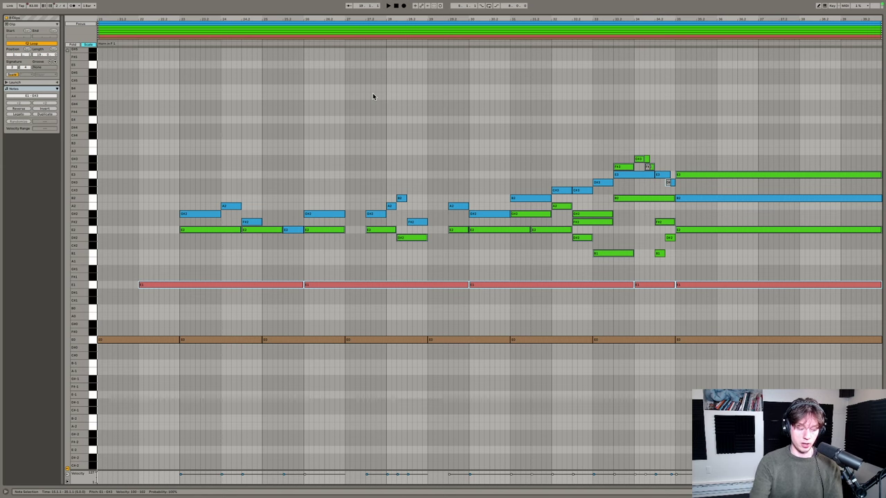
key("Tab")
left_click(367, 190)
key("Tab")
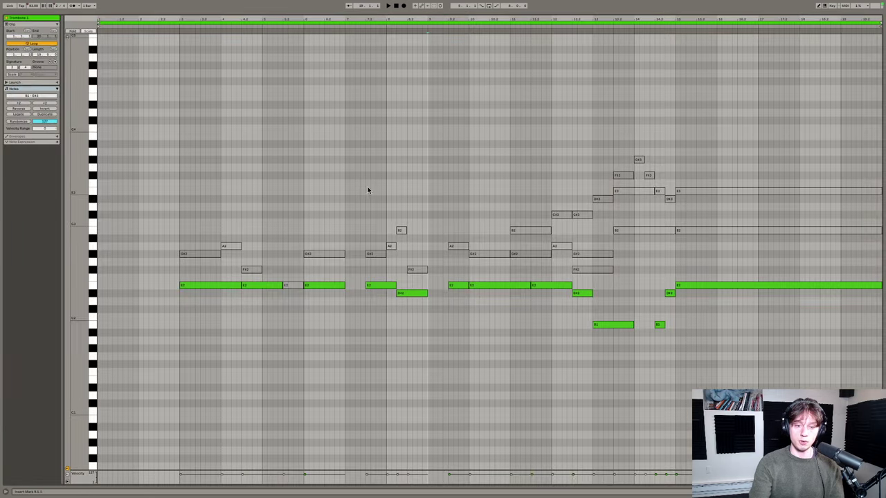
key("Tab")
left_click(371, 161)
key("Tab")
key("Tab")
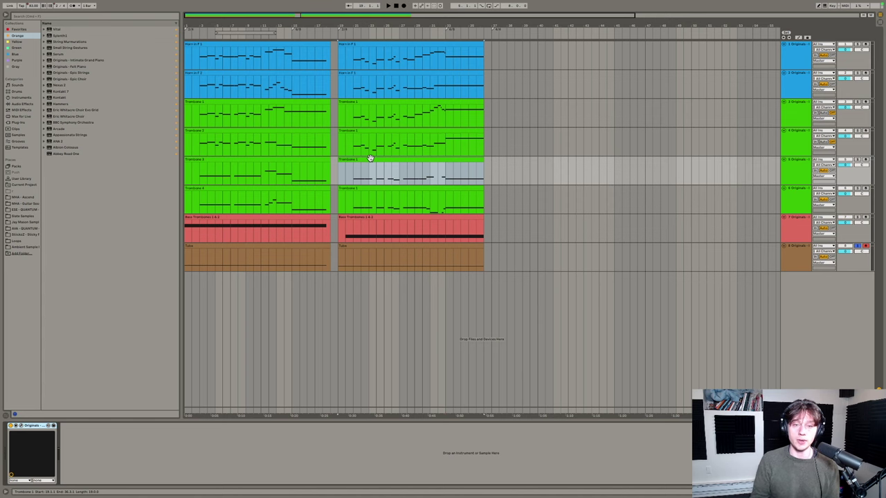
- Play the intros_study score starting at measure 19 of Horns 1-6
double_click(379, 56)
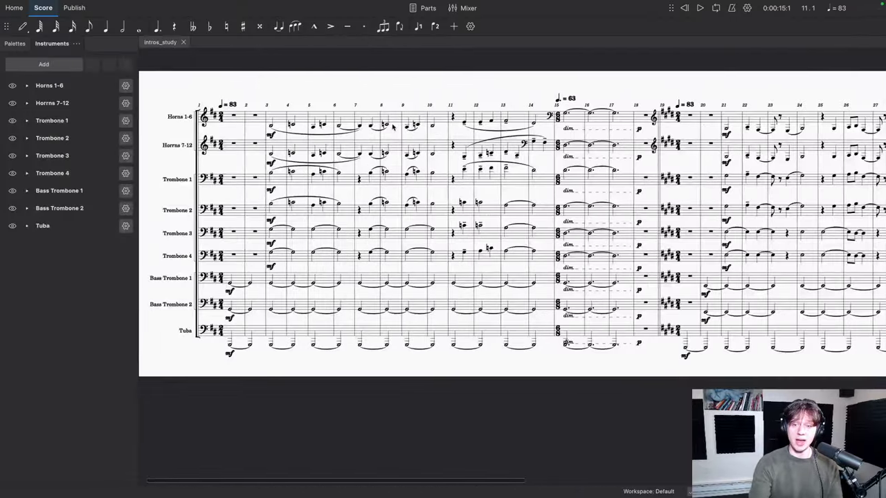
scroll(392, 126, "right", 10)
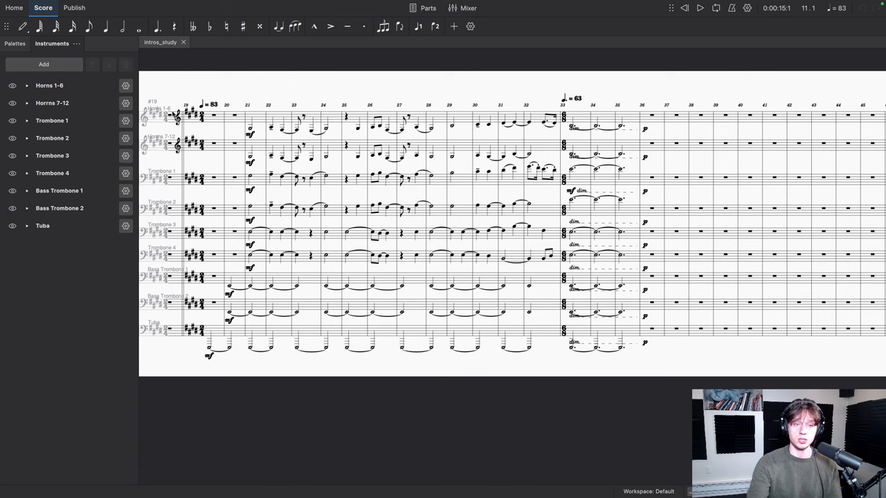
left_click(213, 117)
key("space")
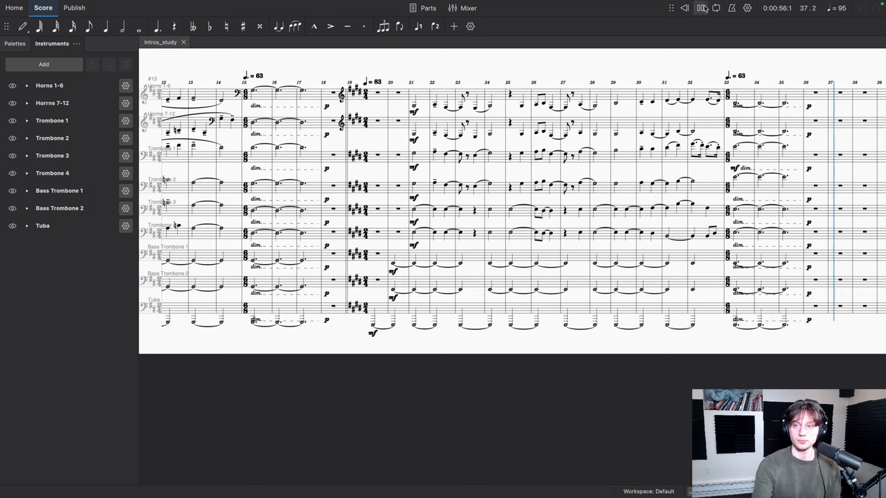
- Stop the intros_study playback after the ♩=63 passage
left_click(700, 8)
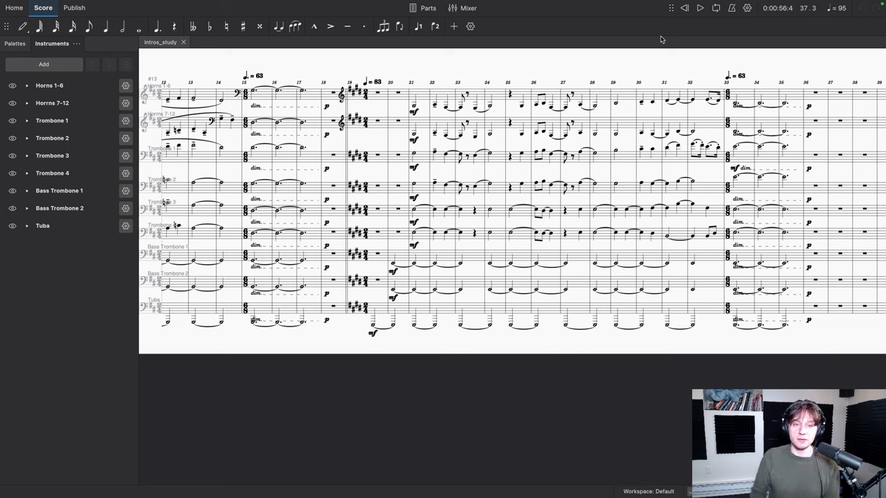